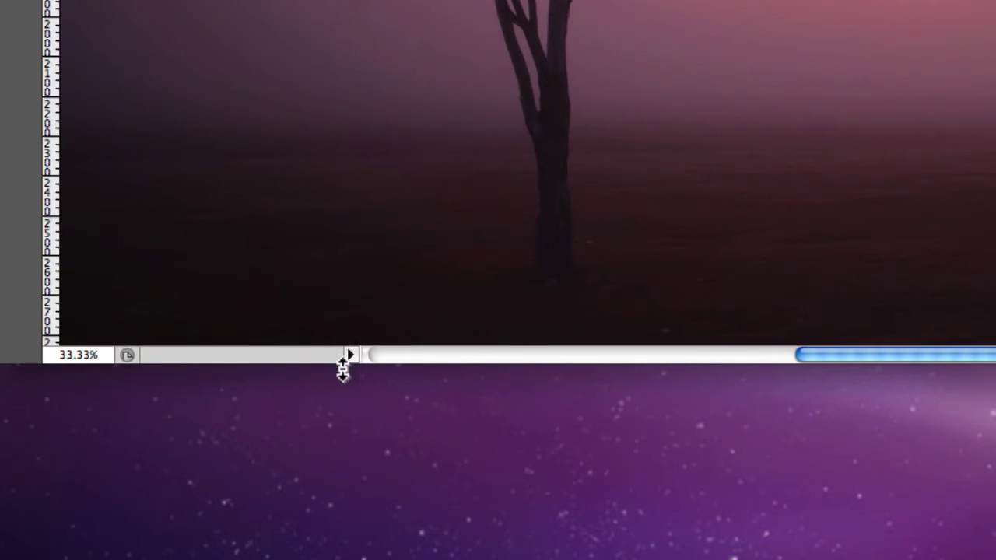
# - Set the document window's status information to show the Document Profile
pyautogui.click(351, 354)
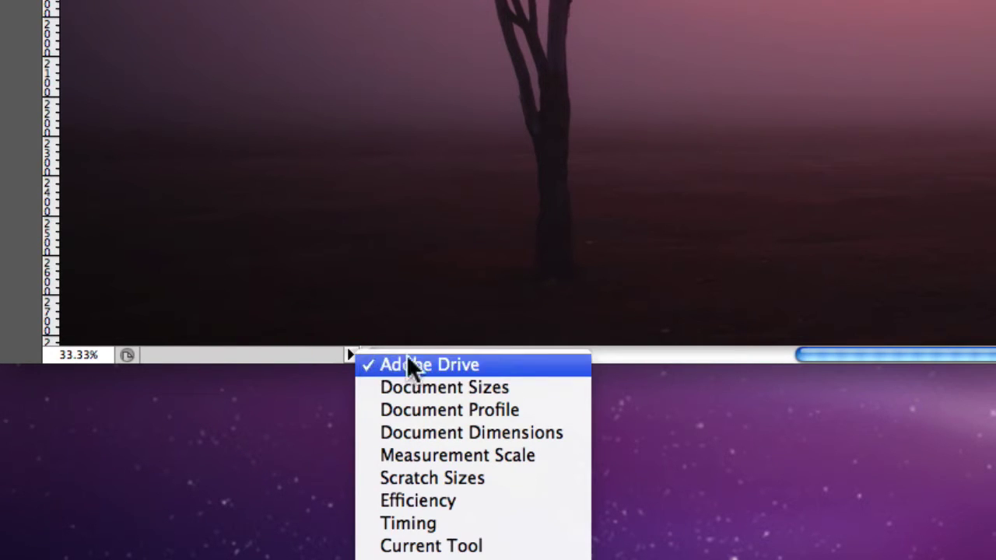
pyautogui.click(533, 412)
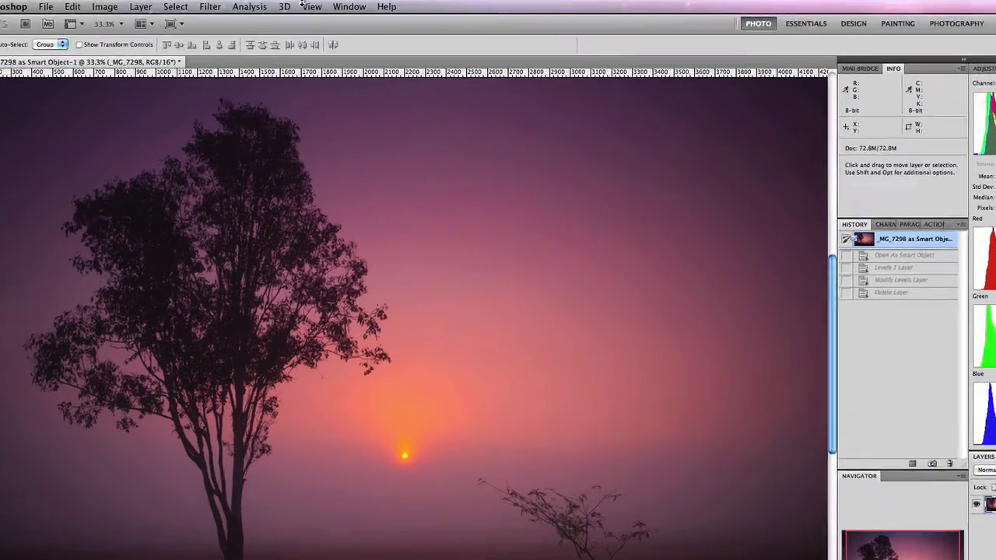
# - Open the custom proof setup for the photo, keeping the proof condition set to Custom
pyautogui.click(301, 5)
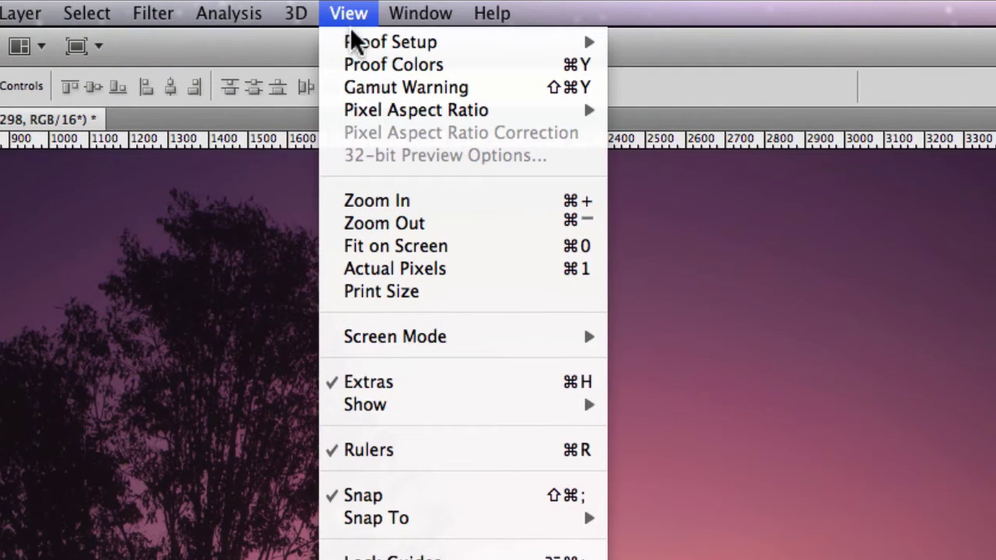
pyautogui.moveTo(354, 48)
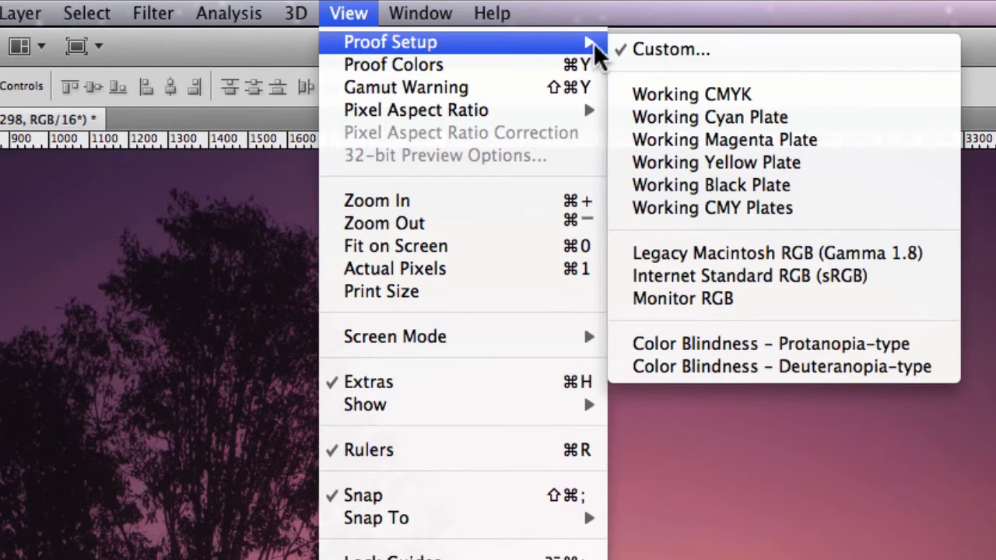
pyautogui.click(749, 55)
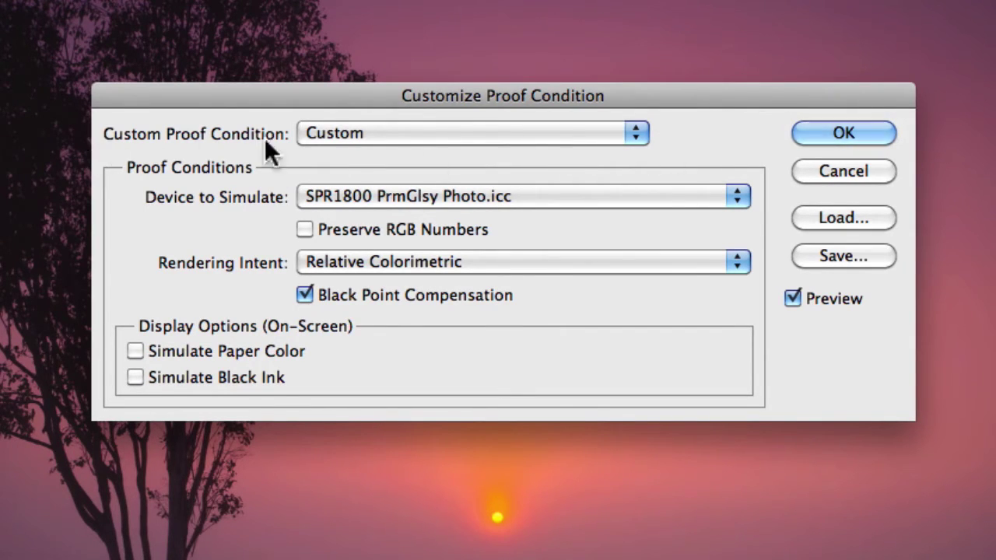
pyautogui.click(636, 133)
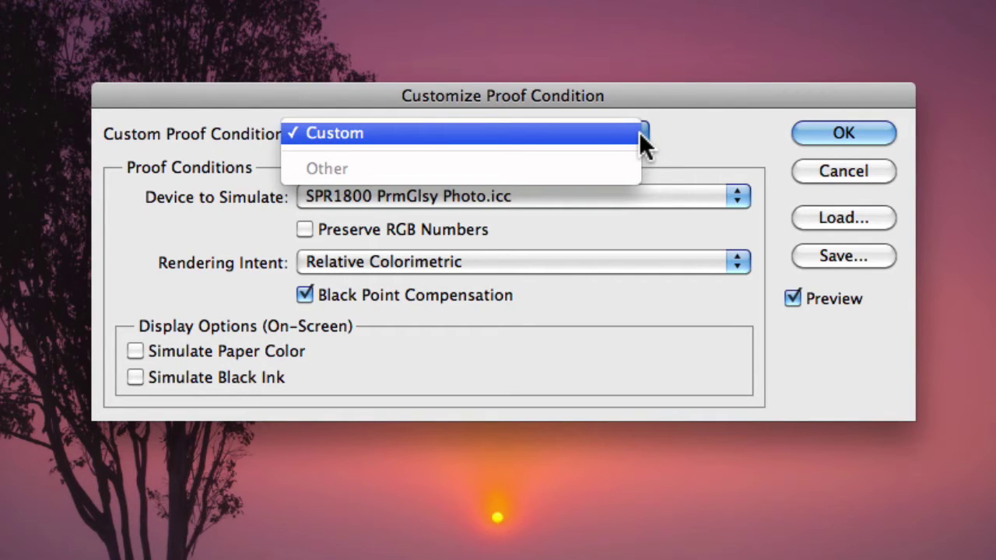
pyautogui.click(653, 133)
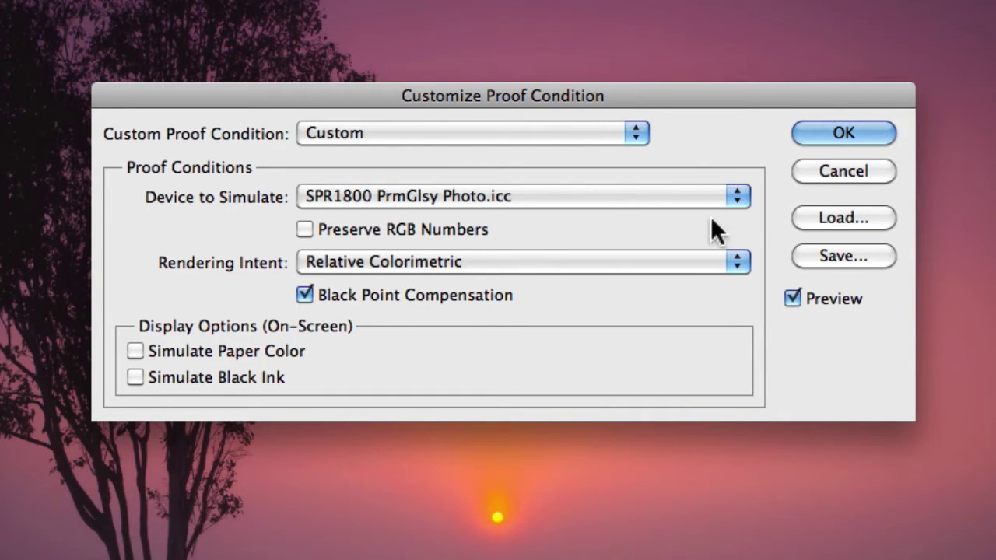
# - Set the device to simulate to SPR1800 VelvtFneArt Photo.icc and compare the photo with the proof preview off and on
pyautogui.click(738, 195)
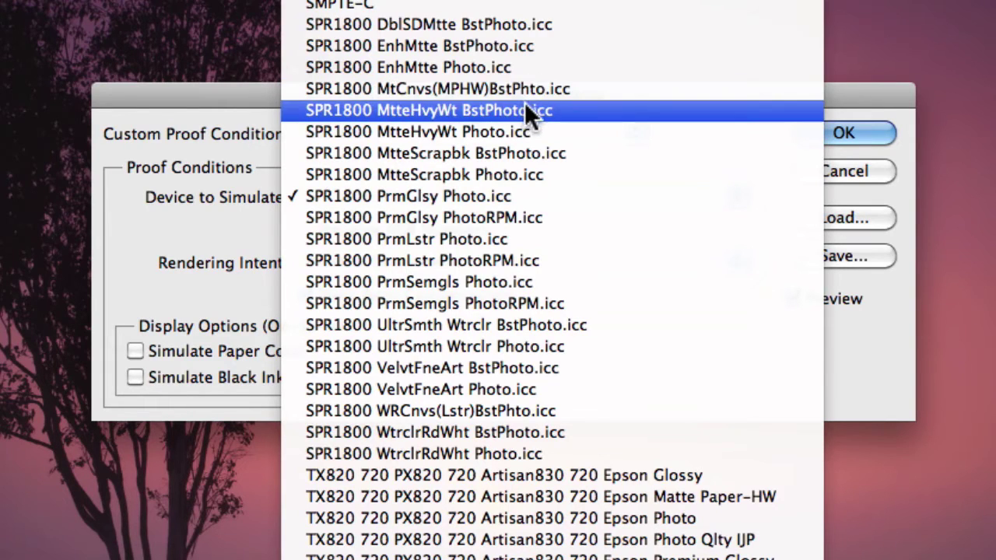
pyautogui.click(515, 196)
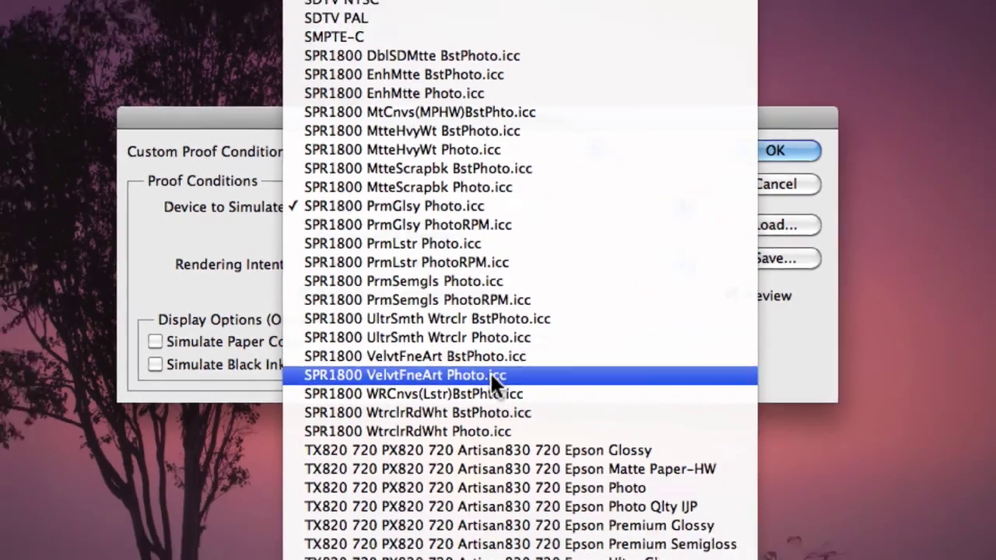
pyautogui.click(519, 389)
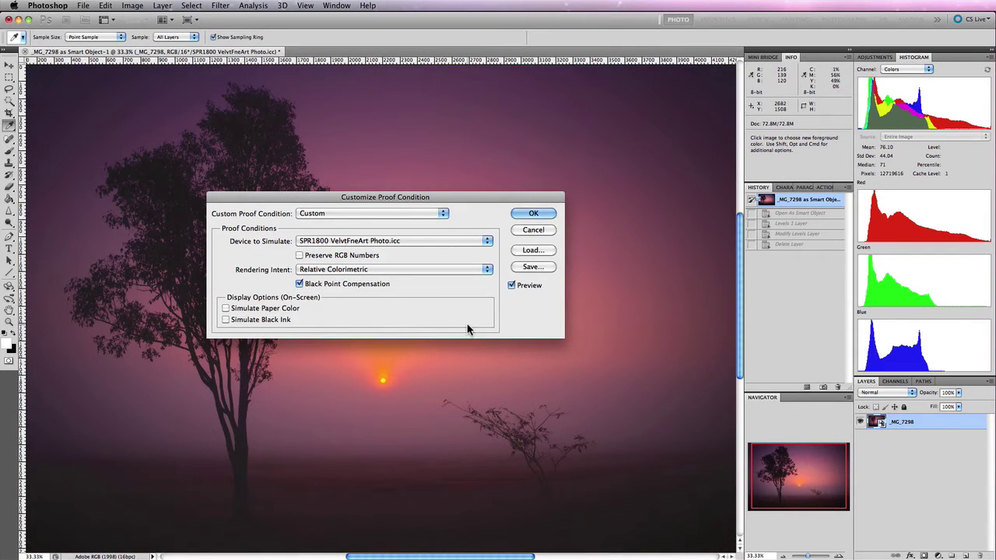
pyautogui.click(512, 287)
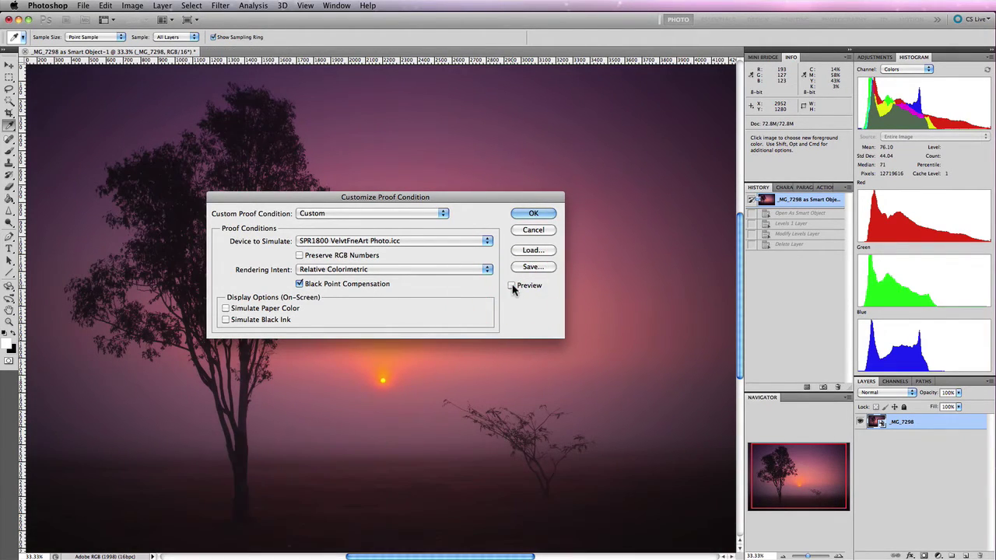
pyautogui.click(512, 287)
pyautogui.click(512, 286)
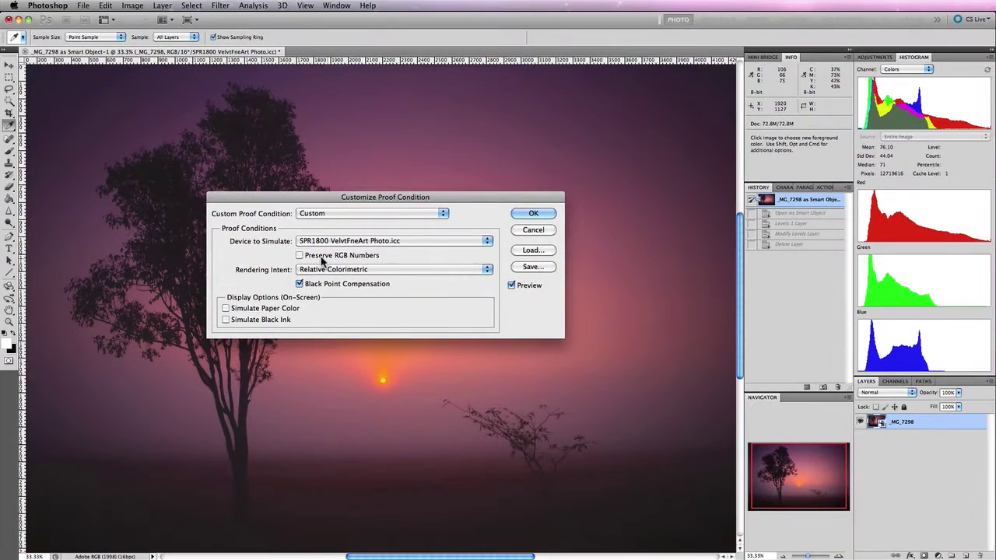
# - Try Preserve RGB Numbers, comparing the photo with the proof preview off and on, and turn the option off again
pyautogui.click(300, 256)
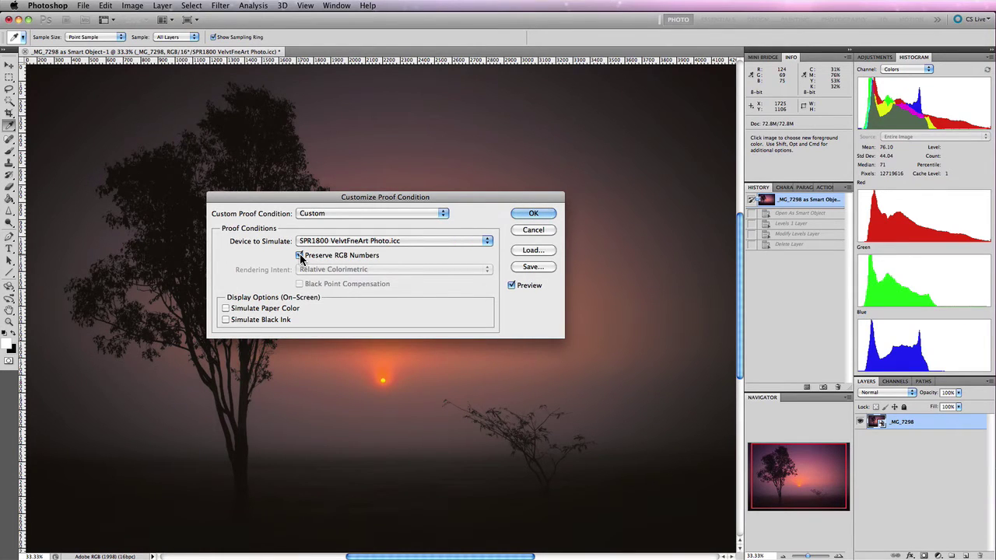
pyautogui.click(301, 257)
pyautogui.click(512, 286)
pyautogui.click(512, 286)
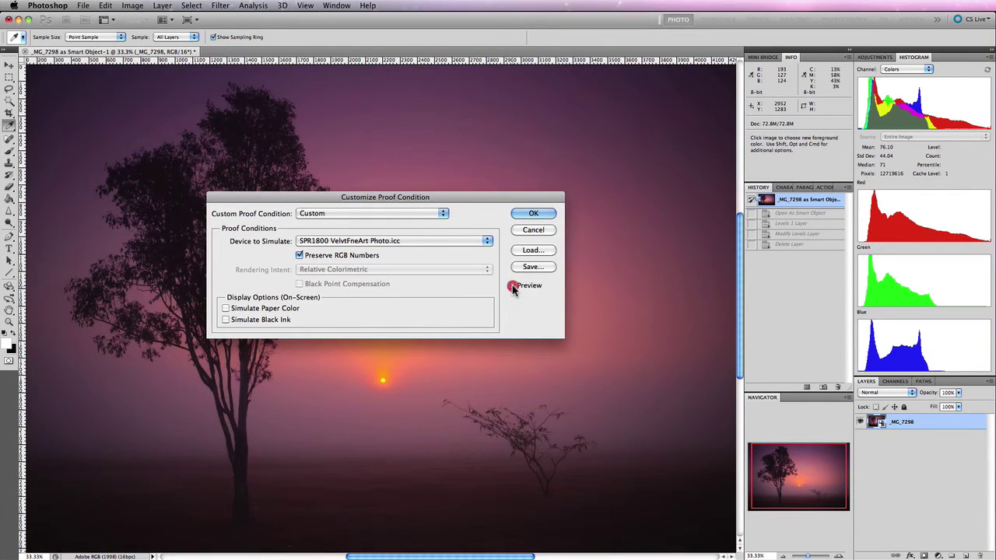
pyautogui.click(511, 287)
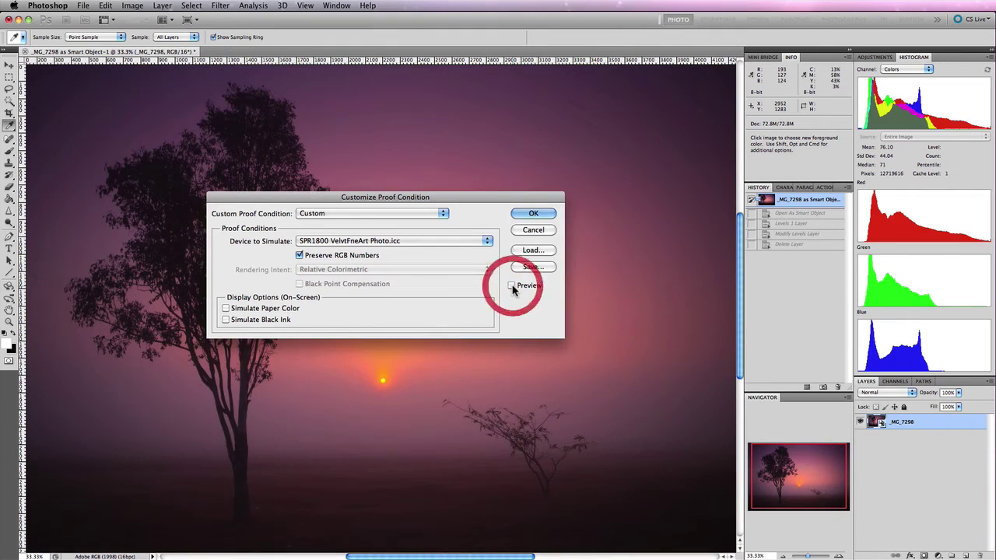
pyautogui.click(512, 287)
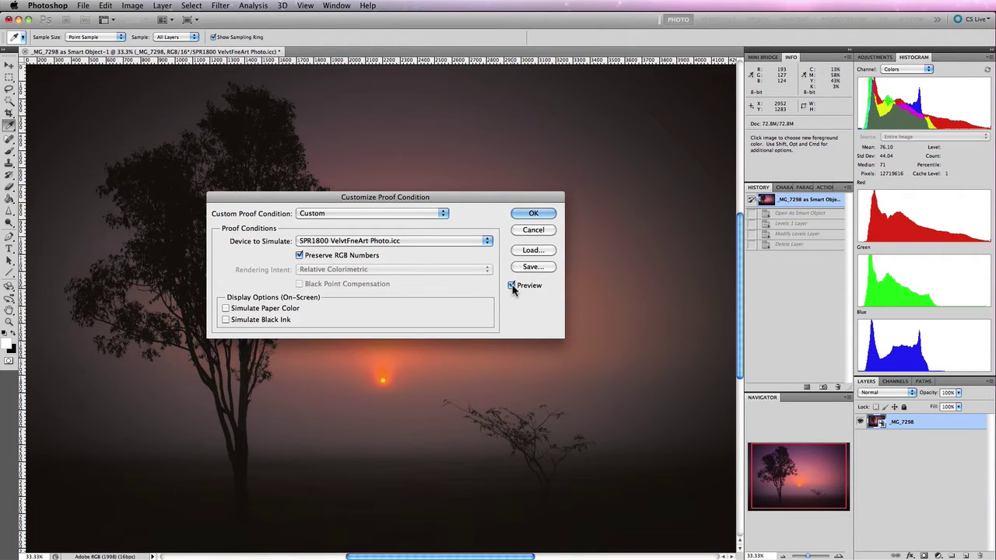
pyautogui.click(299, 256)
pyautogui.click(299, 257)
pyautogui.click(299, 256)
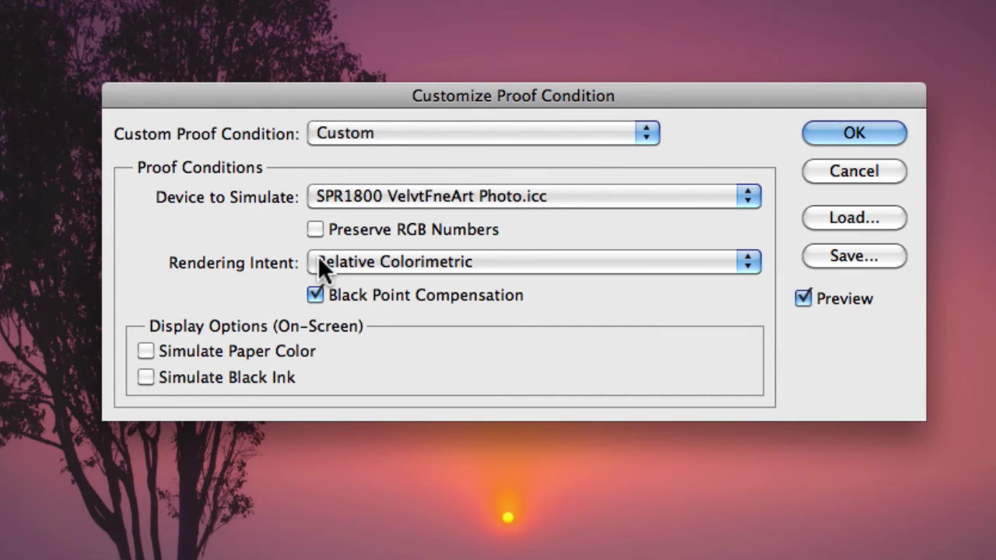
# - Compare the Perceptual and Relative Colorimetric rendering intents on the photo, leaving the intent set to Perceptual
pyautogui.click(738, 268)
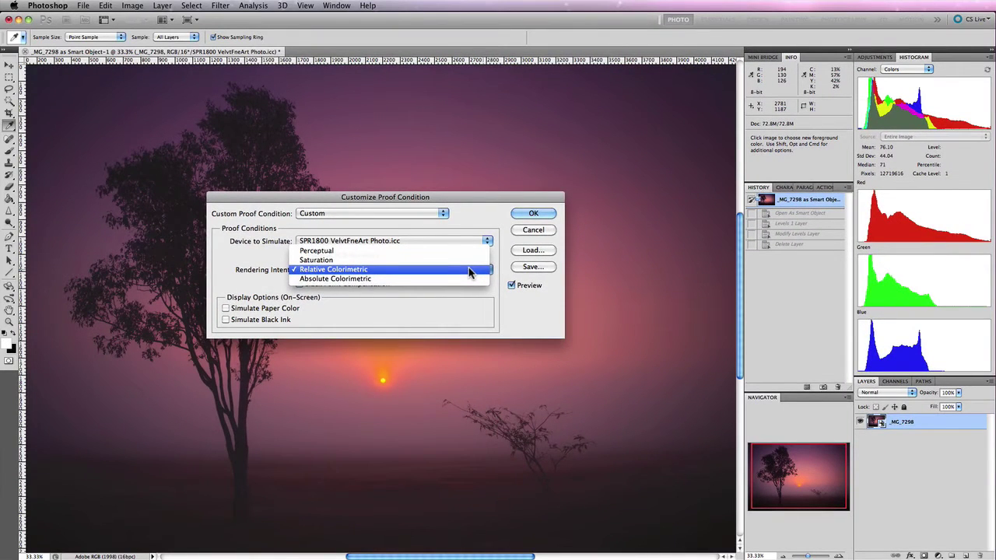
pyautogui.click(449, 249)
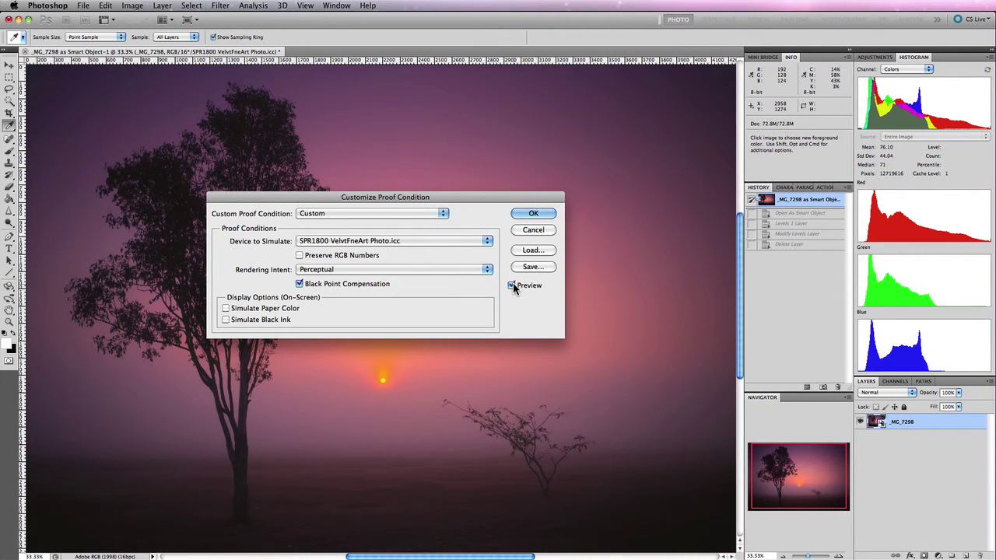
pyautogui.click(486, 269)
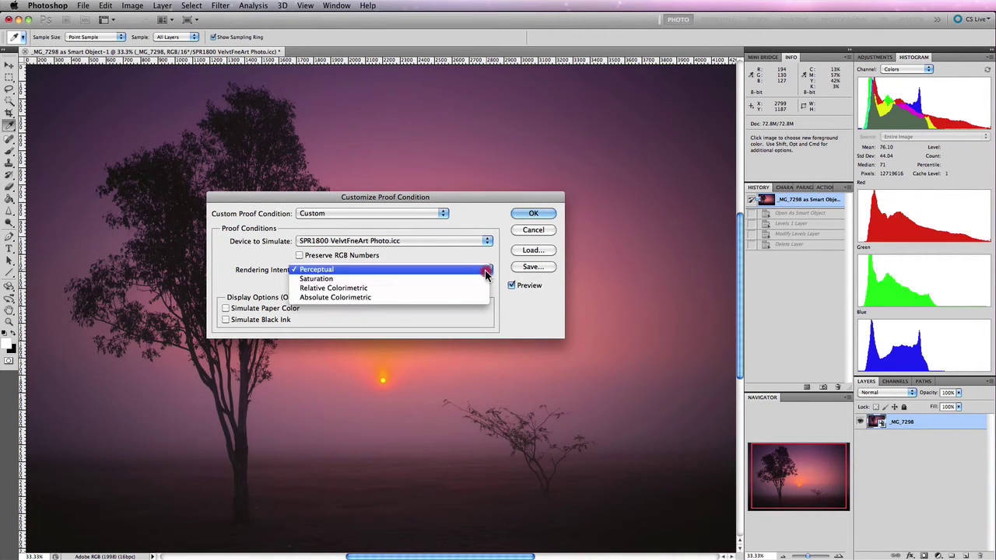
pyautogui.moveTo(486, 274); pyautogui.dragTo(478, 255)
pyautogui.click(483, 269)
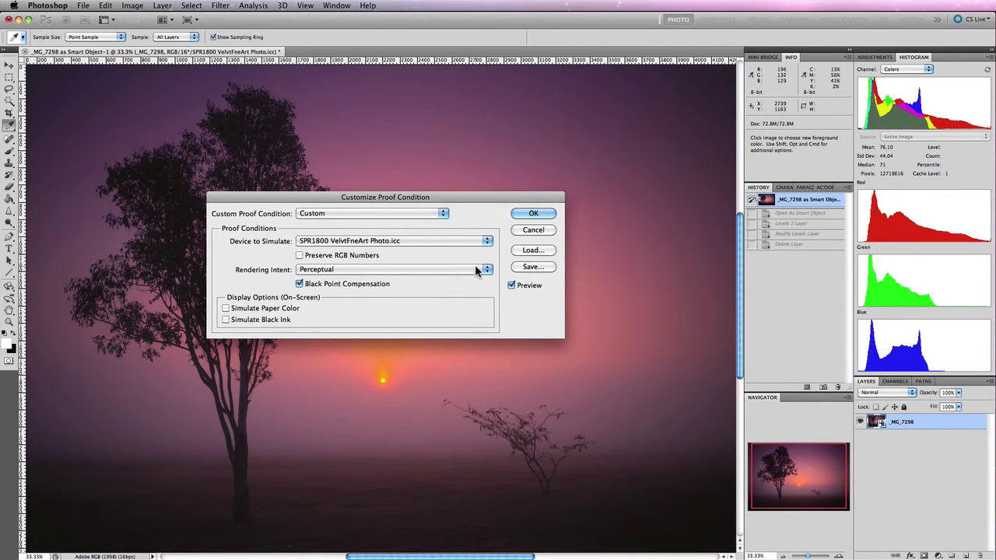
pyautogui.moveTo(476, 269); pyautogui.dragTo(476, 289)
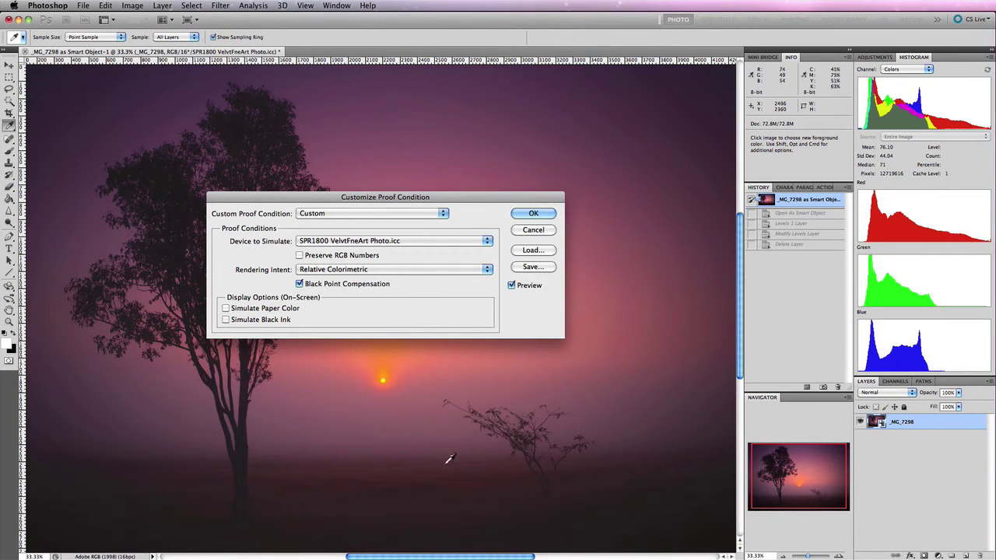
pyautogui.click(428, 269)
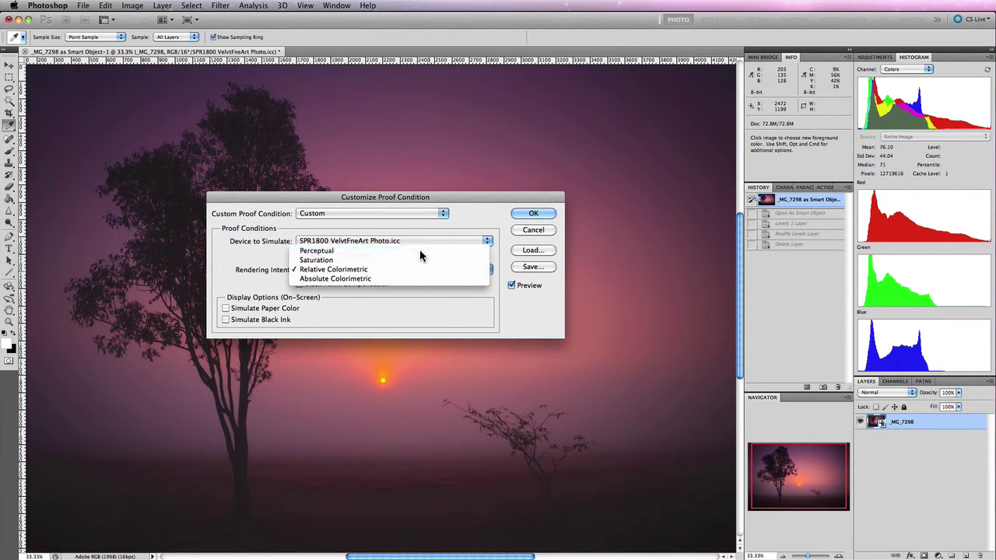
pyautogui.click(420, 250)
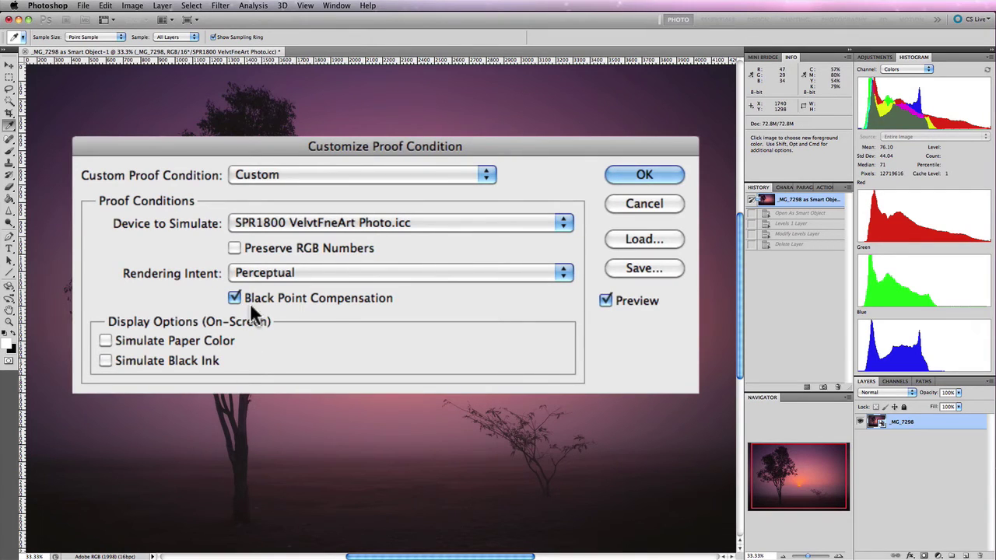
# - Compare the photo with Black Point Compensation off and on under the Perceptual intent
pyautogui.click(300, 286)
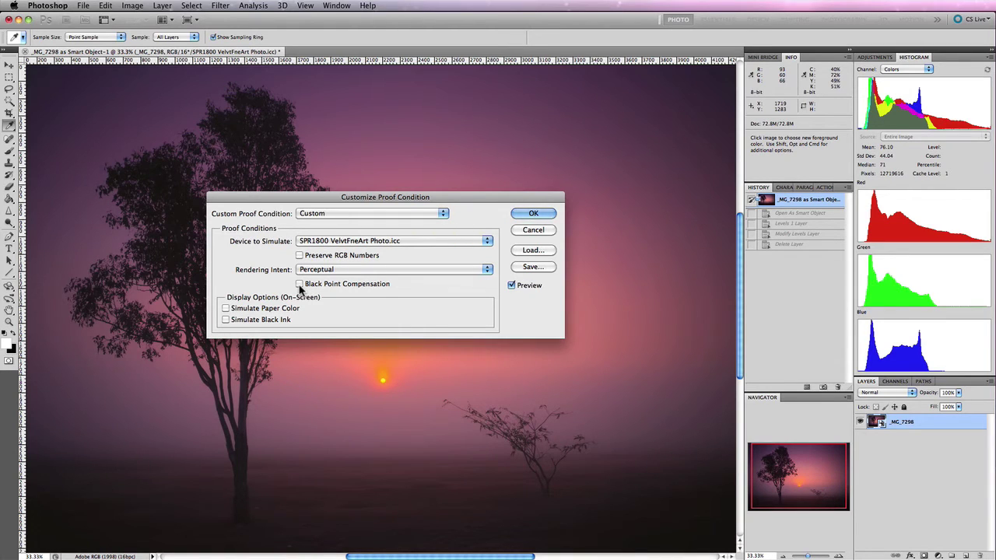
pyautogui.click(299, 285)
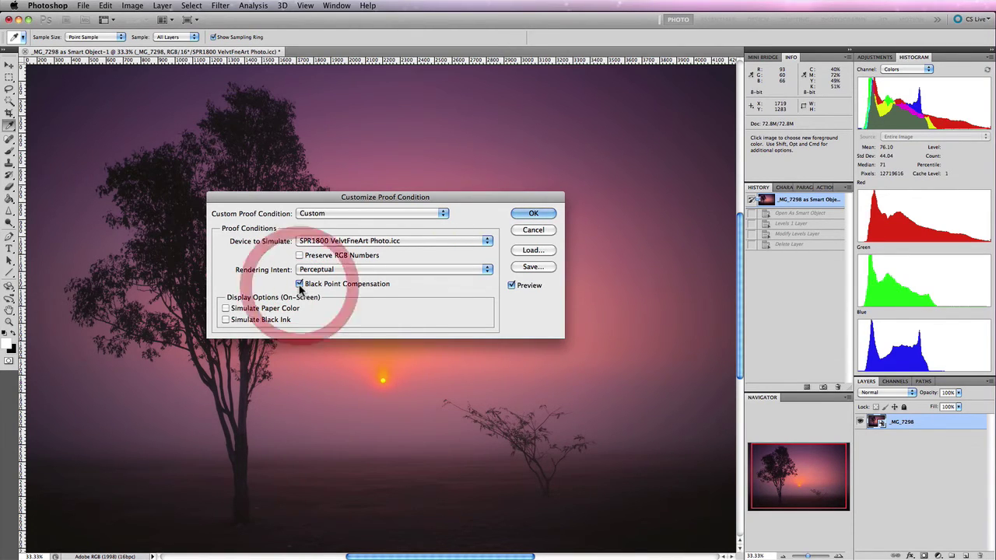
pyautogui.click(299, 284)
# - Compare Black Point Compensation off and on under Relative Colorimetric, leaving it on and returning the rendering intent to Perceptual
pyautogui.click(348, 269)
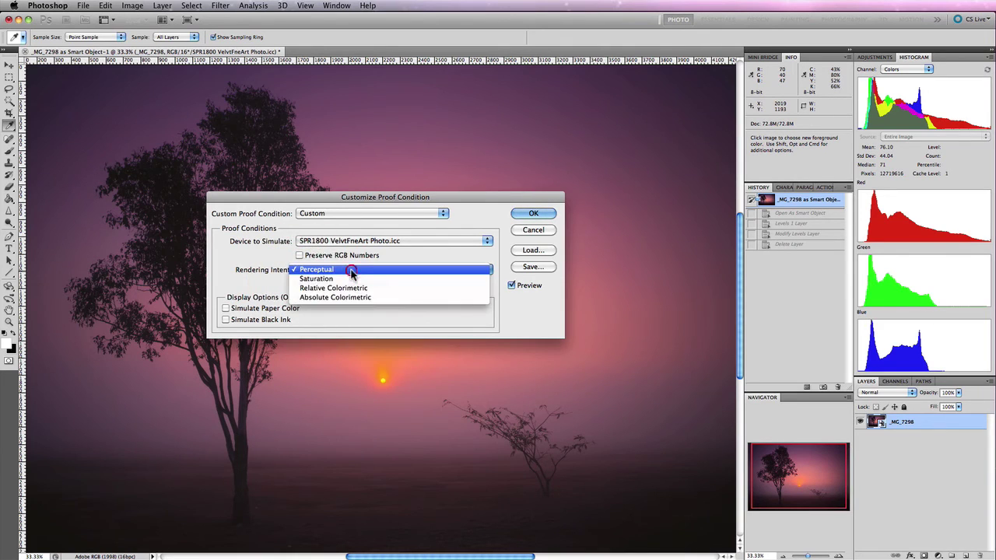
pyautogui.click(342, 290)
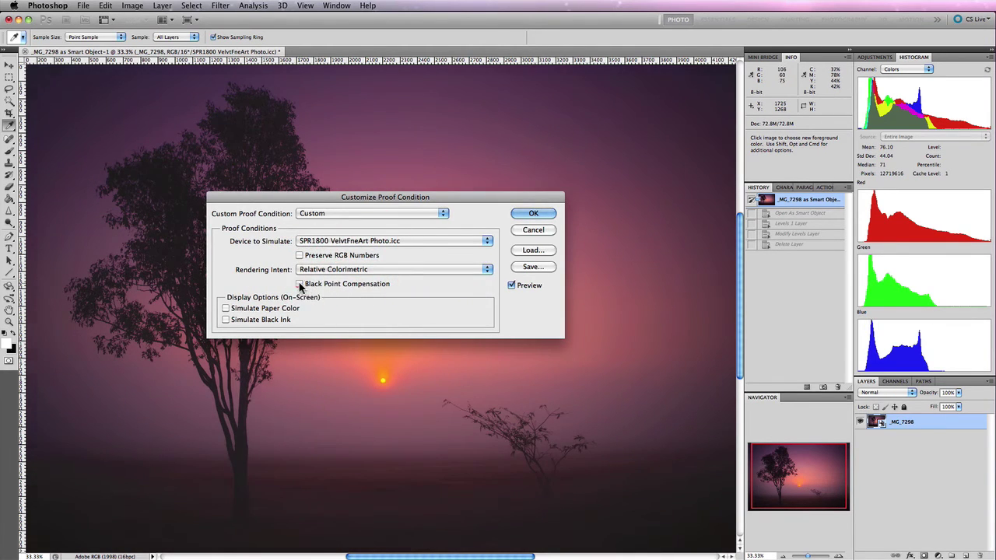
pyautogui.click(300, 284)
pyautogui.click(300, 285)
pyautogui.click(300, 285)
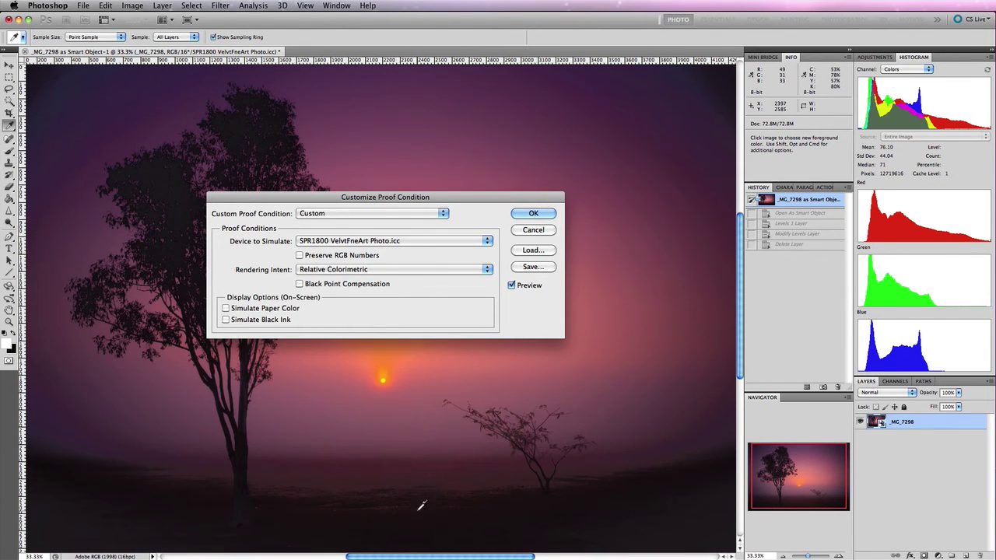
pyautogui.click(299, 284)
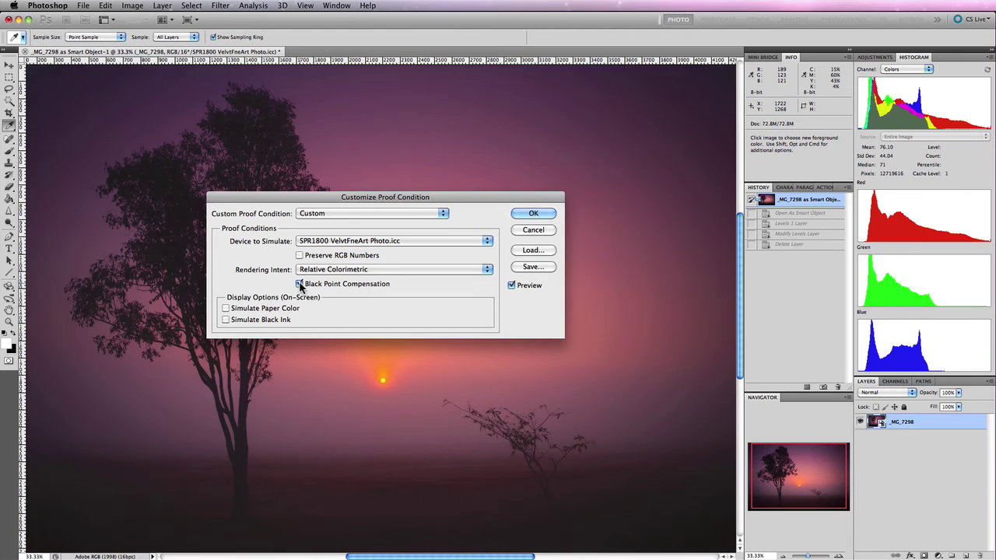
pyautogui.click(305, 270)
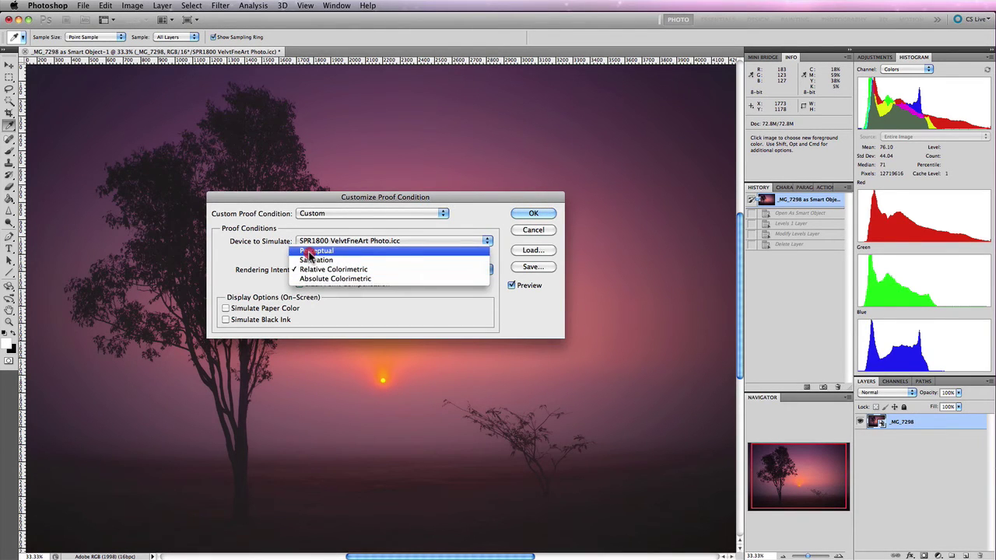
pyautogui.click(309, 254)
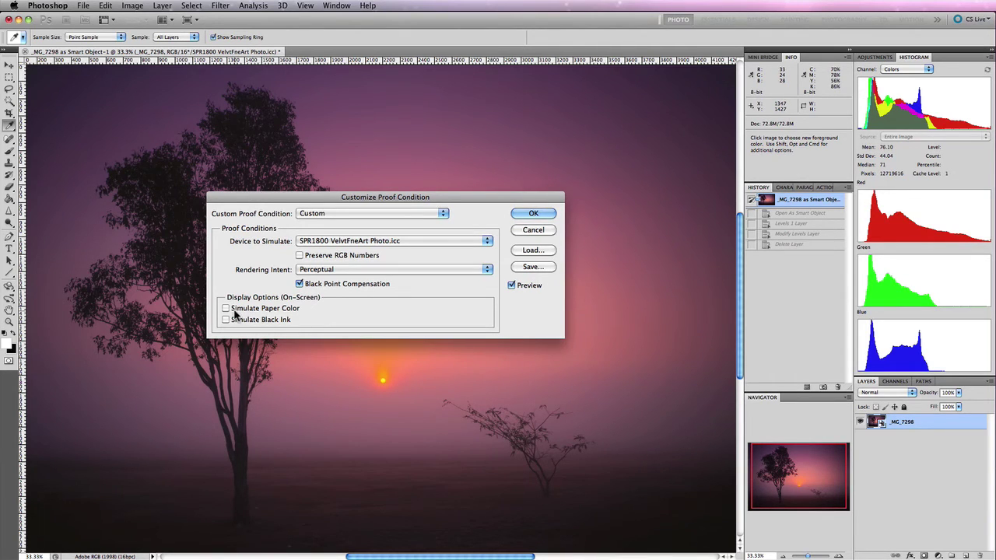
# - Try Simulate Paper Color on the proof, switch it off again and turn on Simulate Black Ink
pyautogui.click(226, 309)
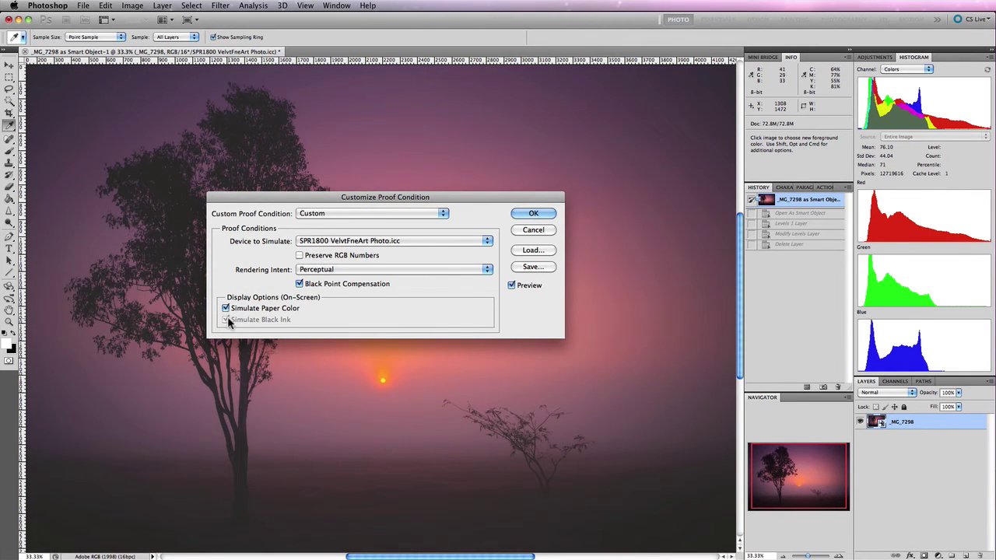
pyautogui.click(225, 309)
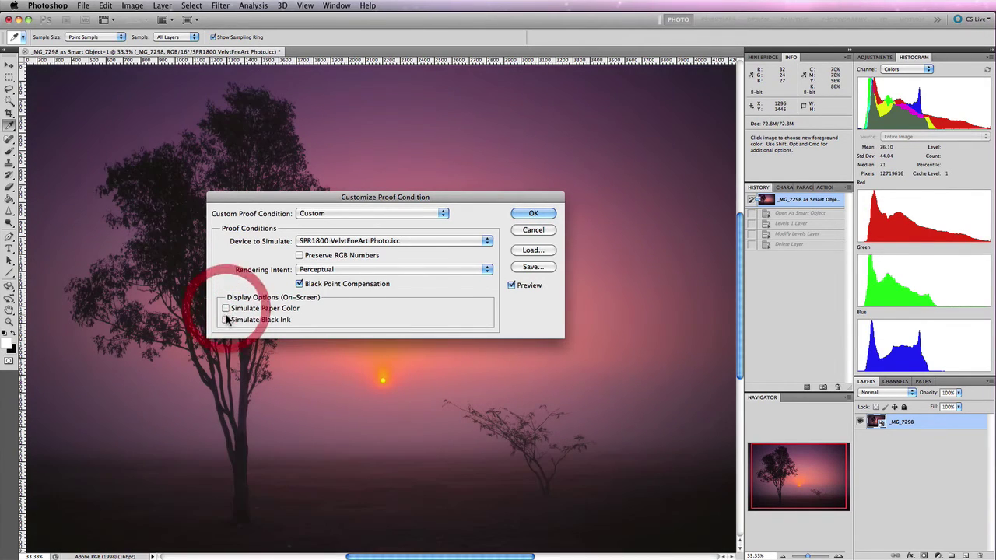
pyautogui.click(226, 319)
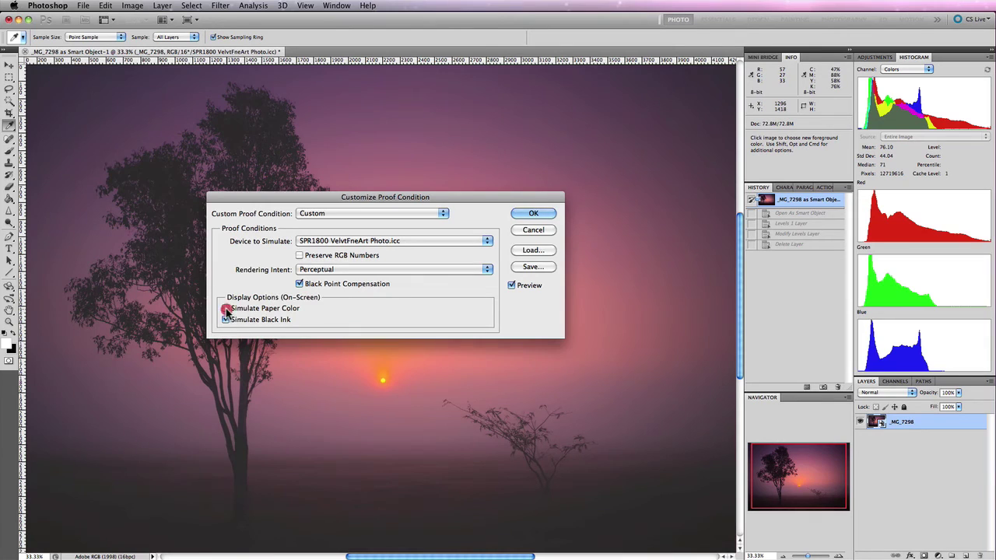
# - Compare the proof with Simulate Paper Color on and off, then accept the proof condition with Simulate Paper Color and Simulate Black Ink off
pyautogui.click(225, 308)
pyautogui.click(226, 308)
pyautogui.click(226, 309)
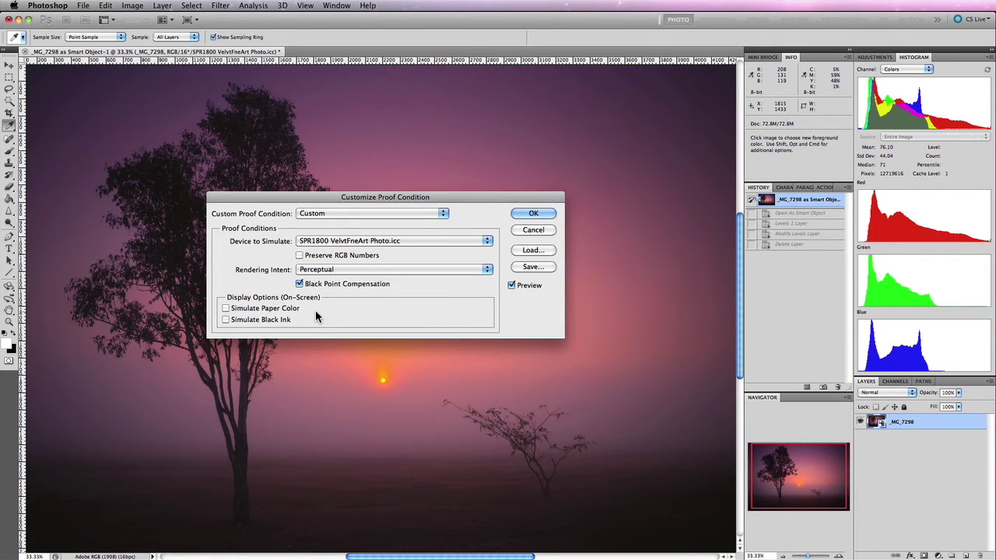
pyautogui.click(538, 213)
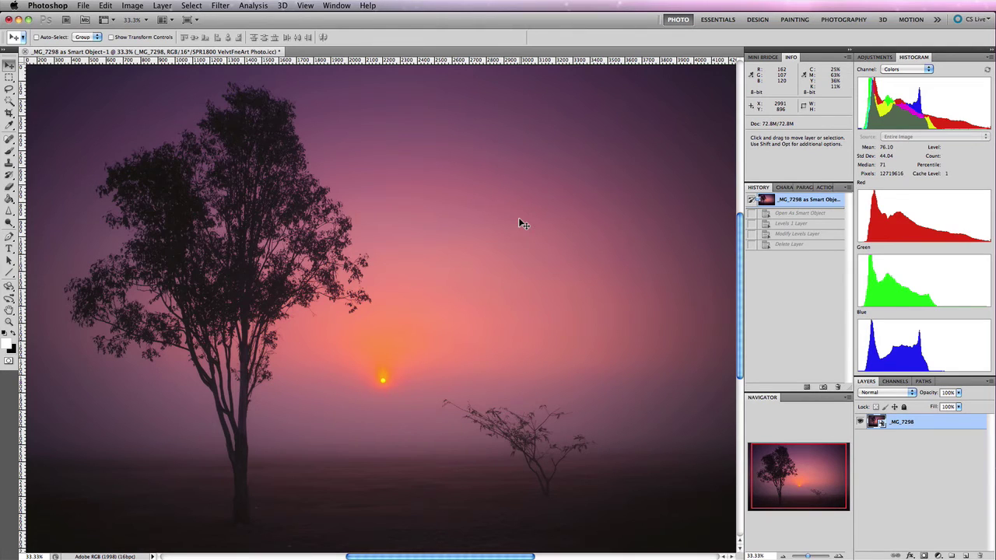
# - Compare the photo with Proof Colors on and off repeatedly, leaving the soft proof on
pyautogui.press('super+y')
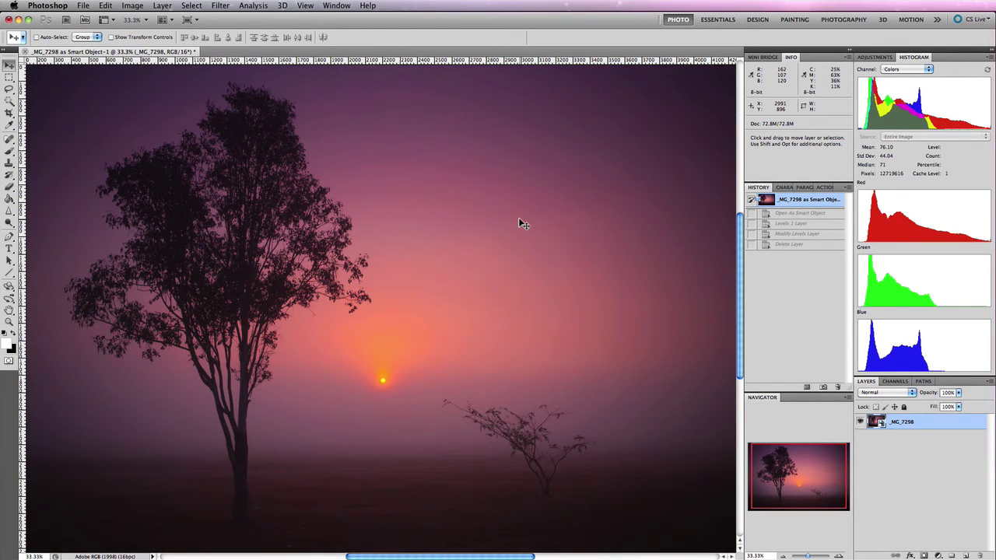
pyautogui.press('super+y')
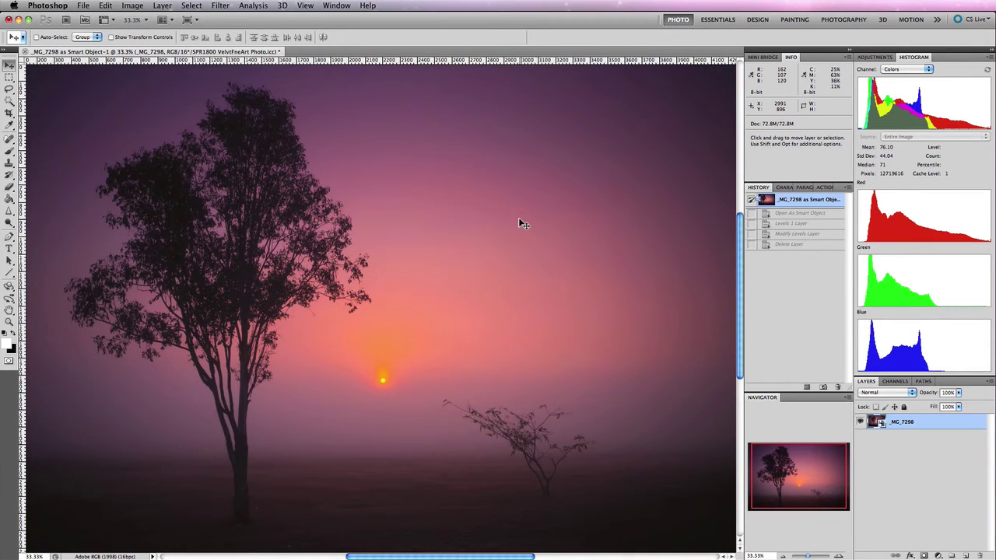
pyautogui.press('super+y')
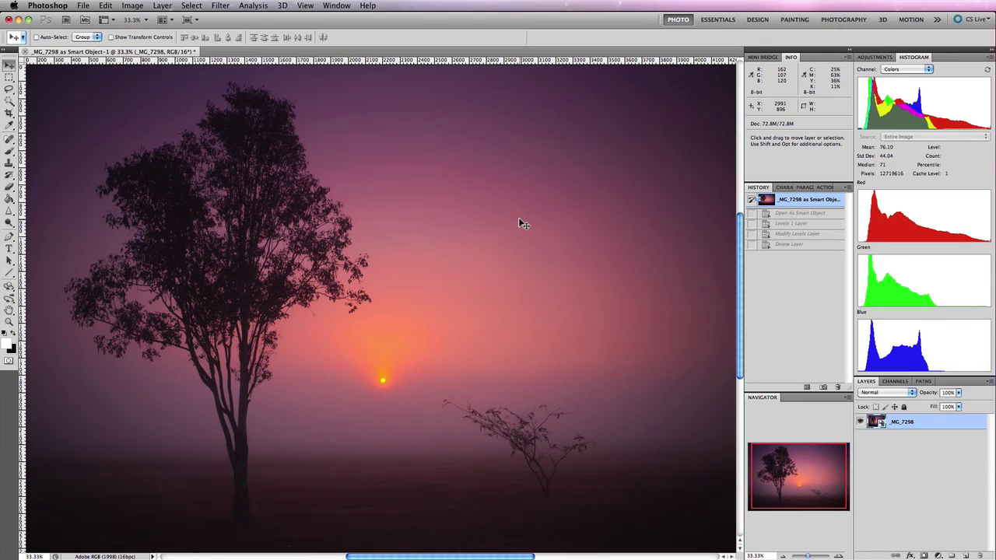
pyautogui.press('super+y')
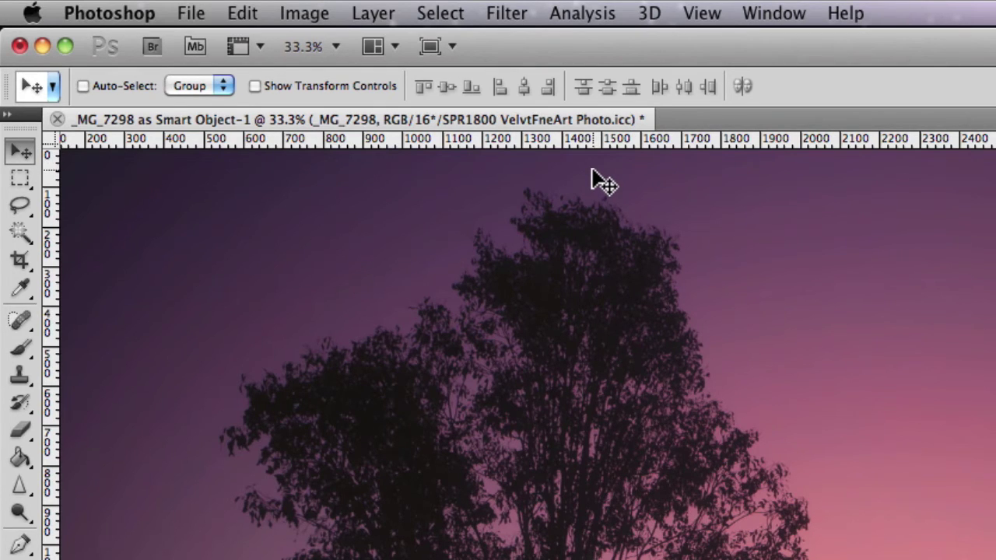
pyautogui.press('super+y')
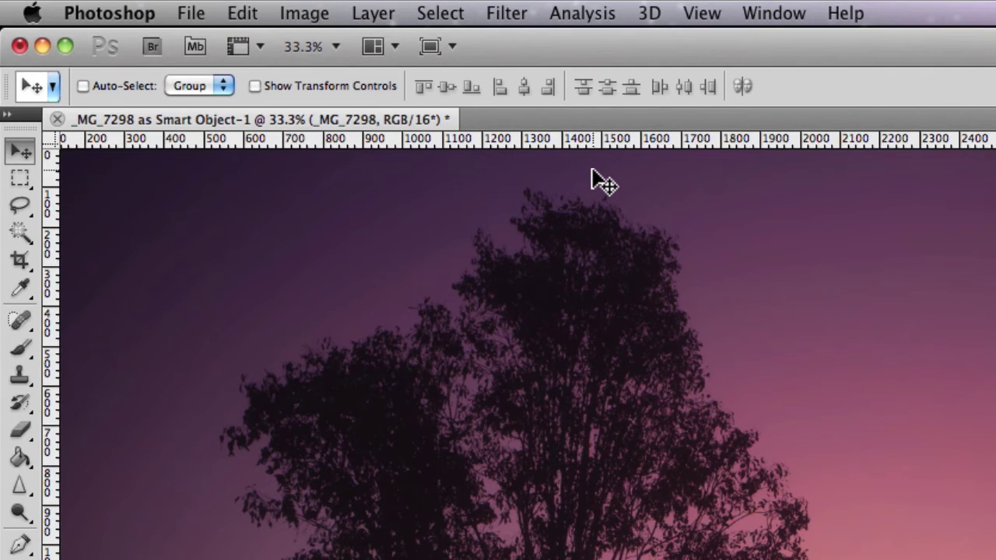
pyautogui.press('super+y')
pyautogui.press('super+y')
pyautogui.press('super+y')
pyautogui.press('super+y')
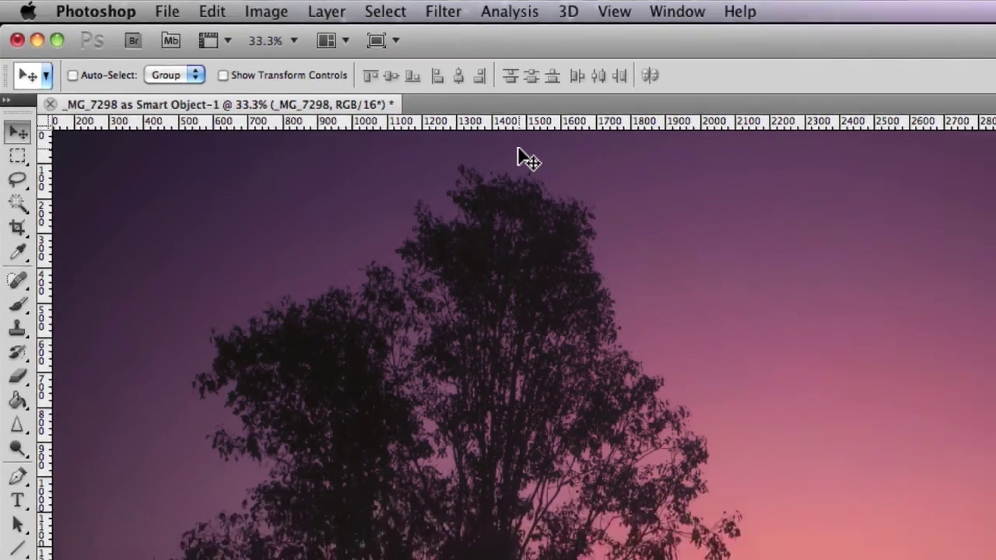
pyautogui.press('super+y')
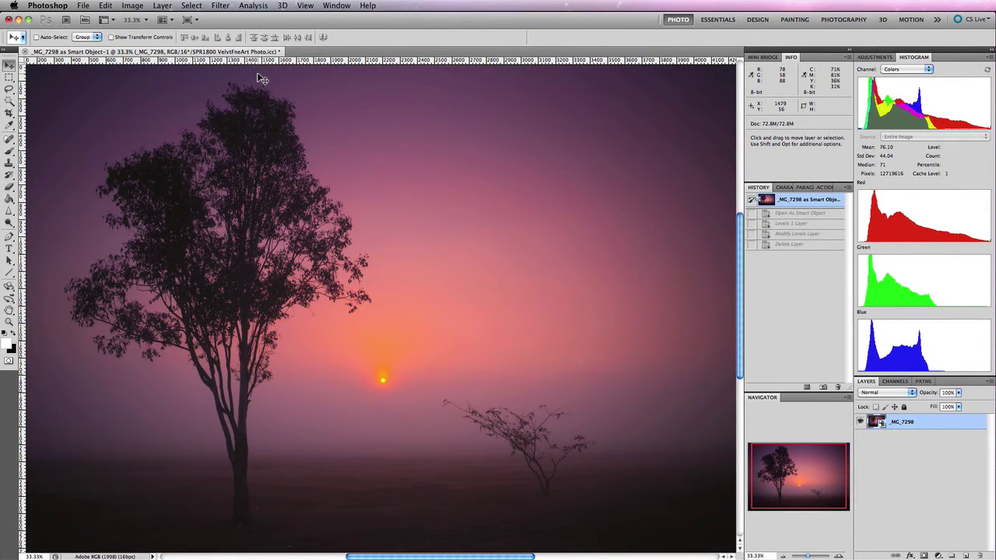
pyautogui.press('super+y')
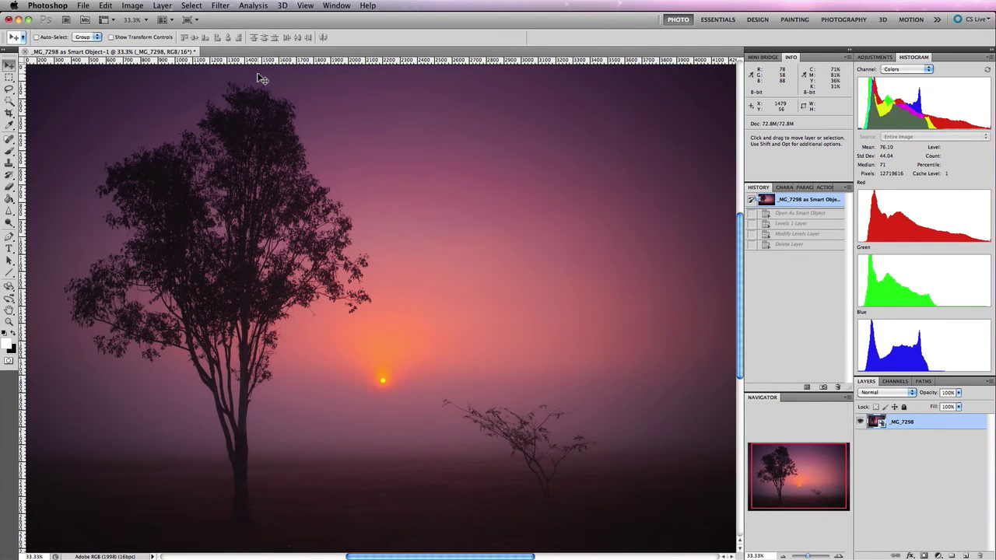
pyautogui.press('super+y')
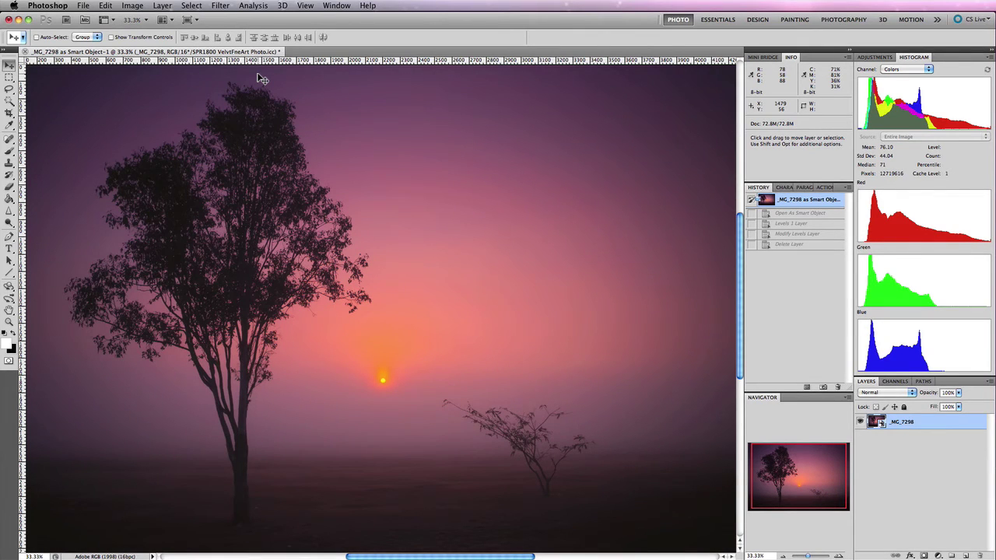
pyautogui.press('super+y')
pyautogui.press('super+y')
# - Add a Curves adjustment layer above the photo and darken the midtones with a curve point at input 141, output 128
pyautogui.click(168, 6)
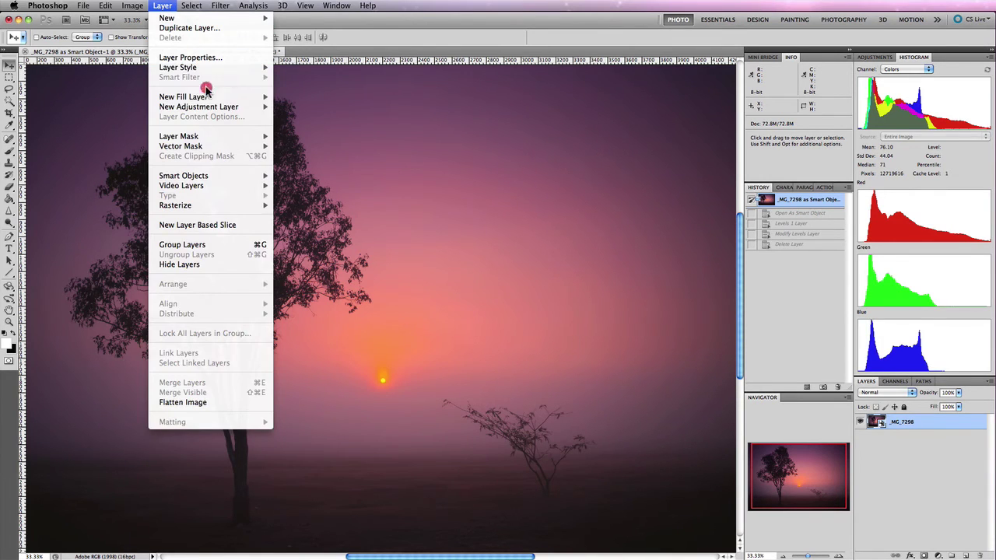
pyautogui.moveTo(231, 106)
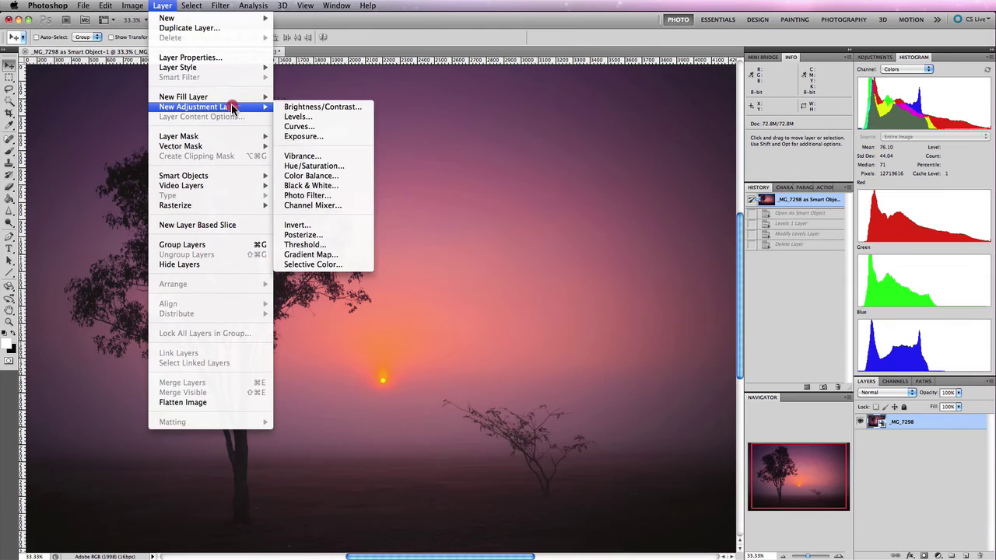
pyautogui.click(322, 128)
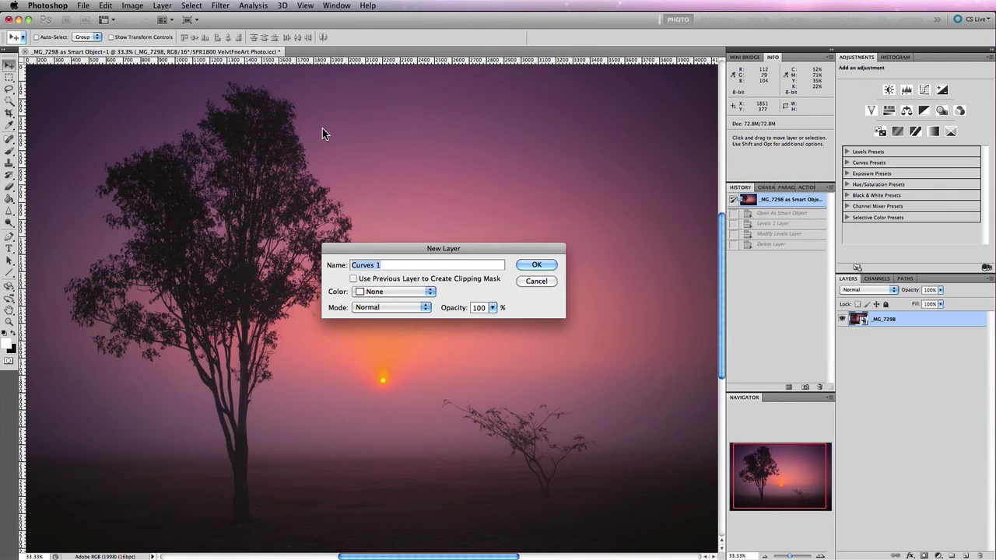
pyautogui.click(534, 265)
pyautogui.moveTo(927, 164); pyautogui.dragTo(929, 171)
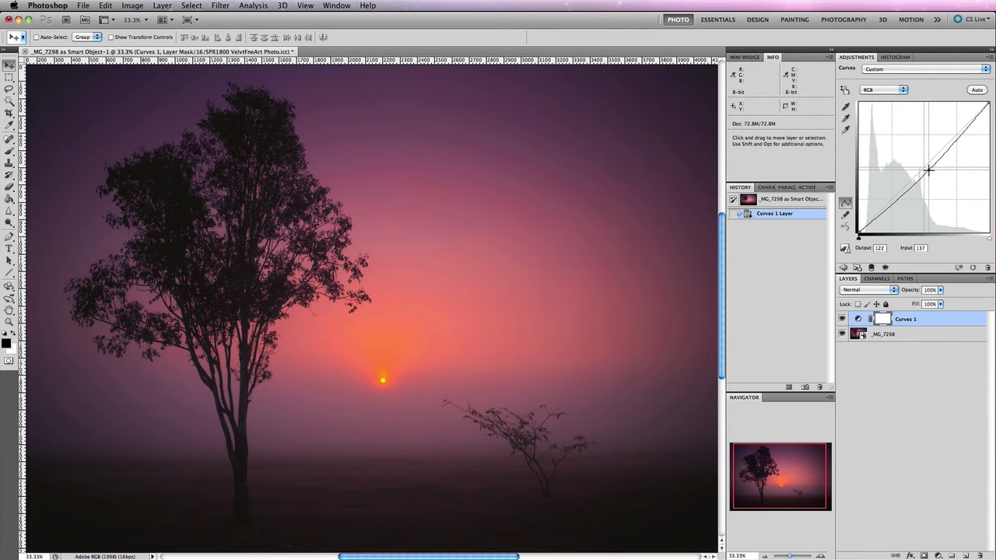
pyautogui.press('Delete')
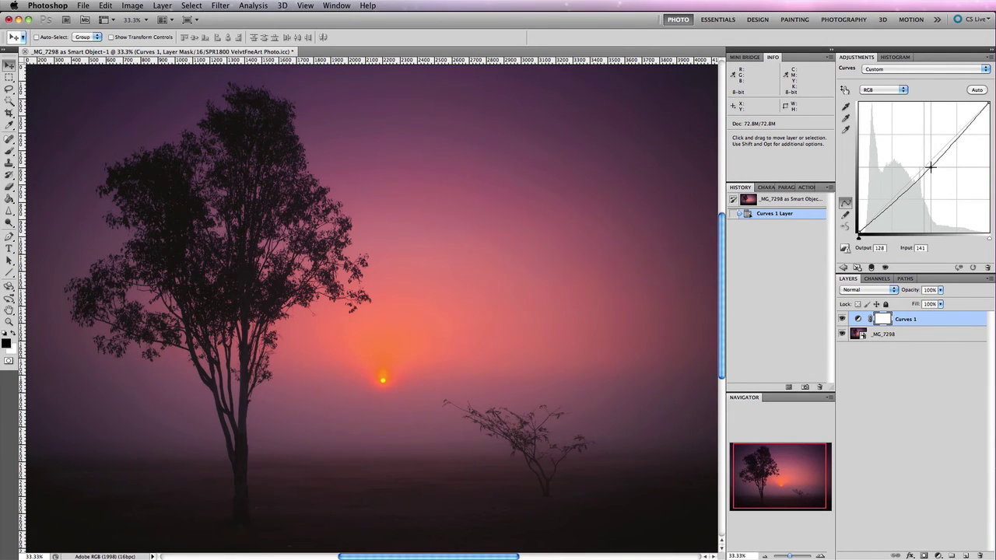
pyautogui.click(931, 167)
# - Add a Hue/Saturation adjustment layer above the Curves layer and raise the master saturation slightly
pyautogui.click(162, 5)
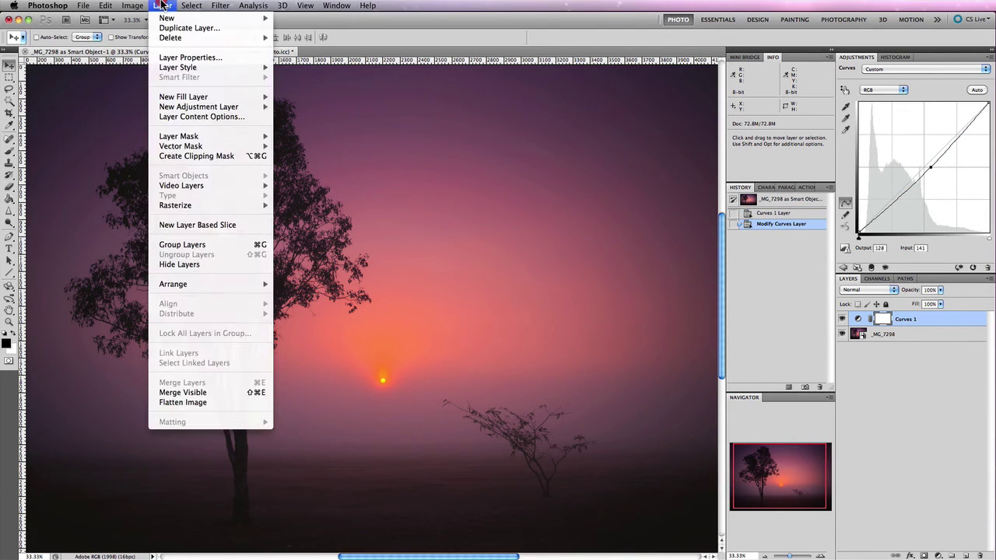
pyautogui.moveTo(247, 106)
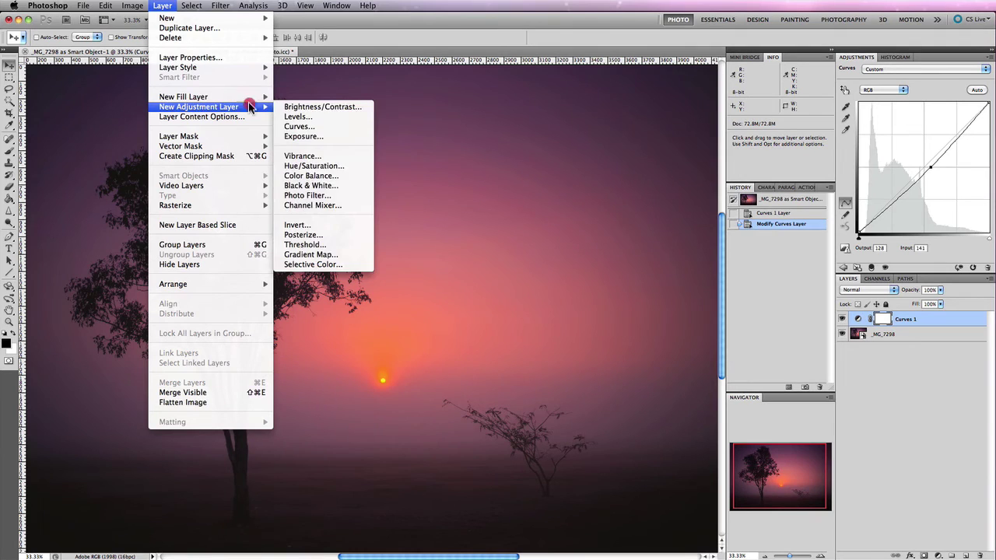
pyautogui.click(333, 168)
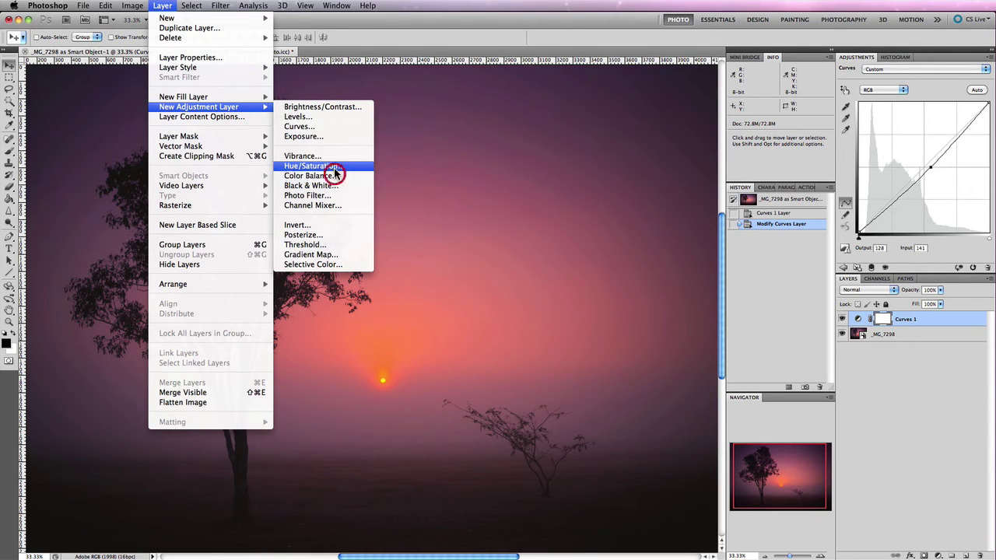
pyautogui.click(535, 264)
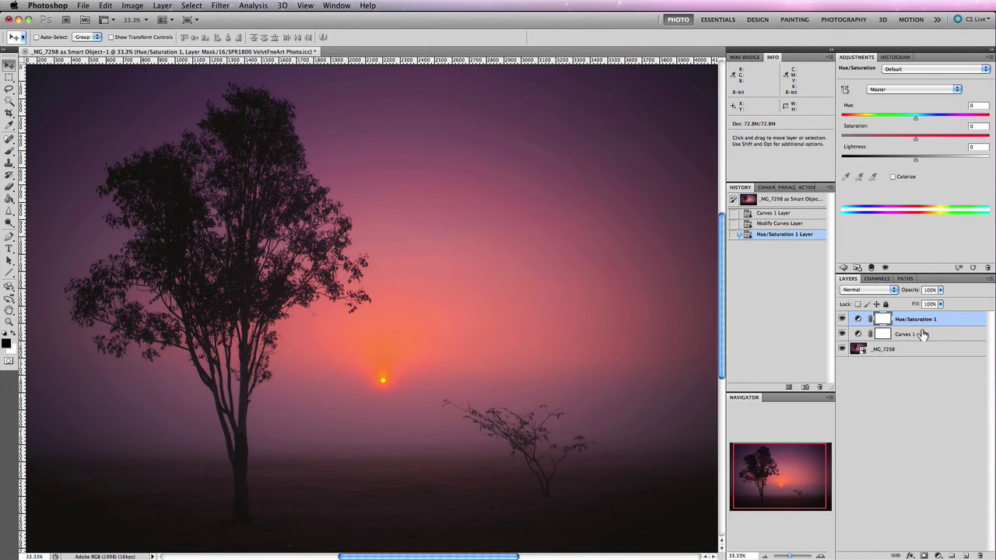
pyautogui.moveTo(915, 138); pyautogui.dragTo(922, 141)
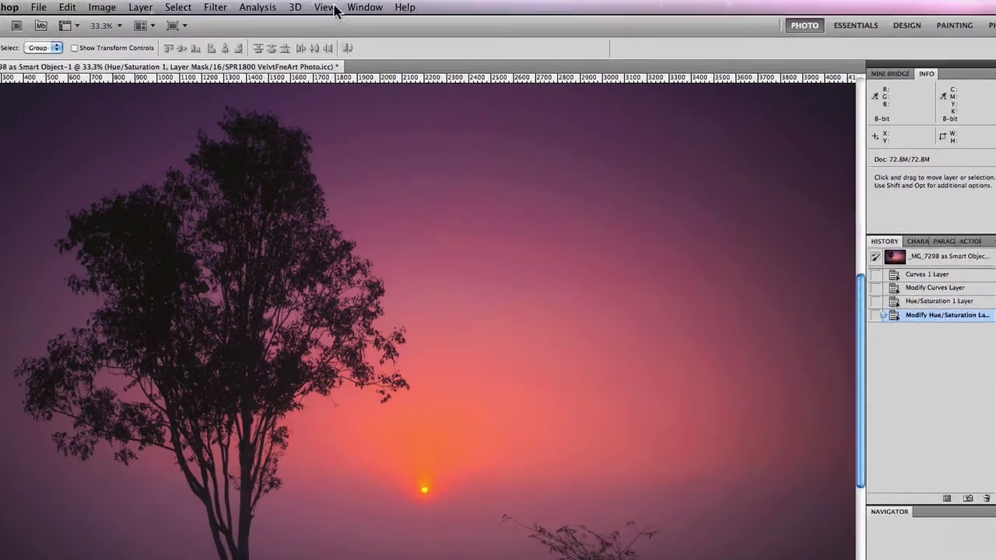
# - Reopen the custom proof setup and set the device to simulate to SPR1800 PrmGlsy Photo.icc
pyautogui.click(305, 6)
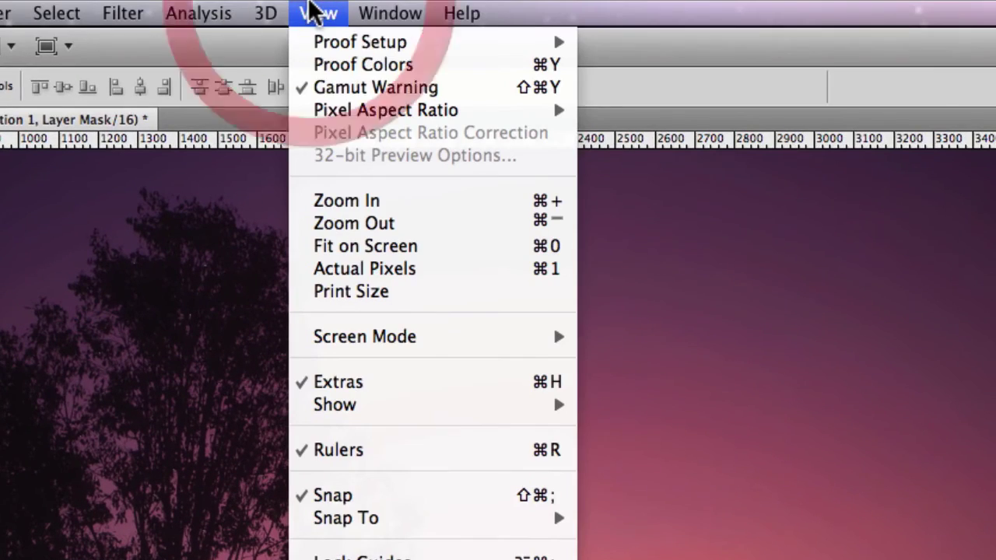
pyautogui.moveTo(371, 47)
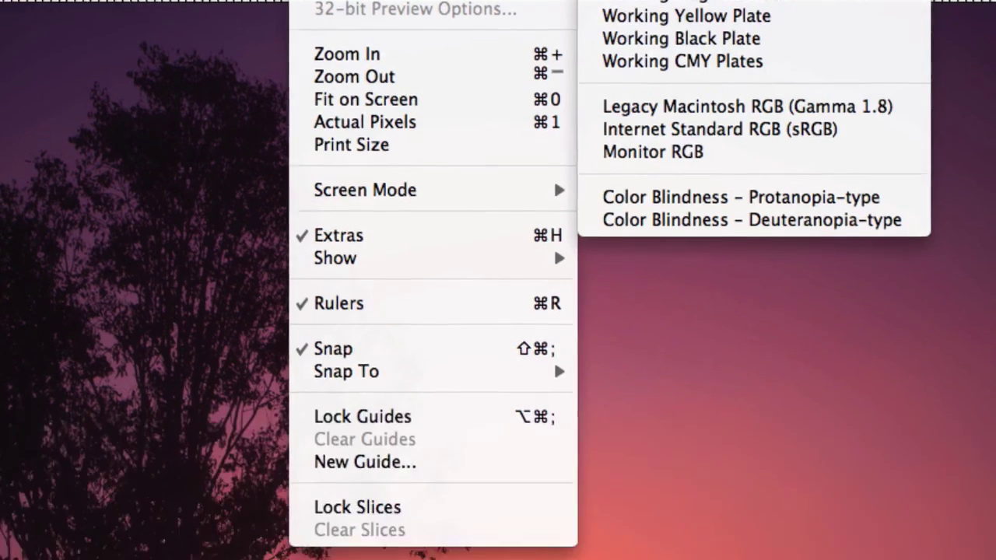
pyautogui.click(675, 49)
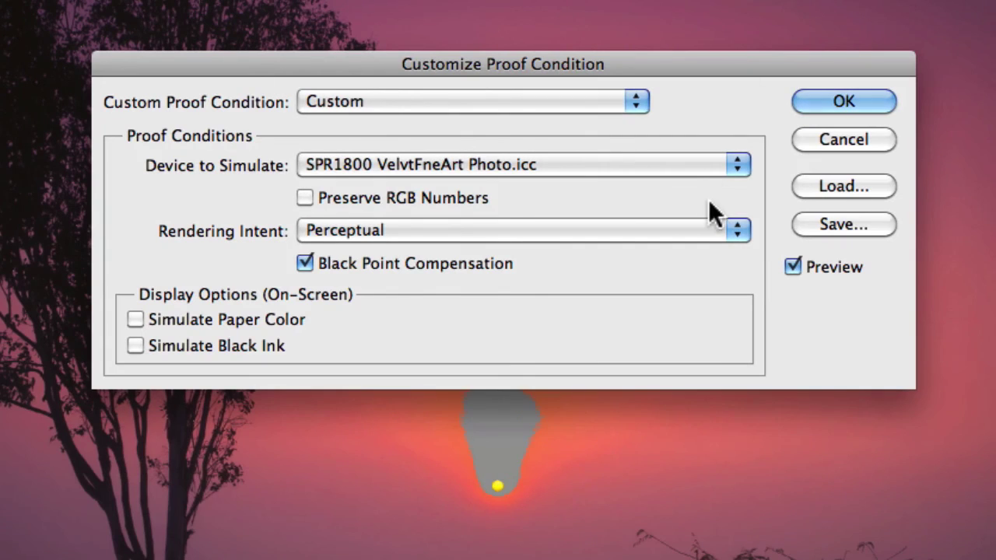
pyautogui.click(602, 164)
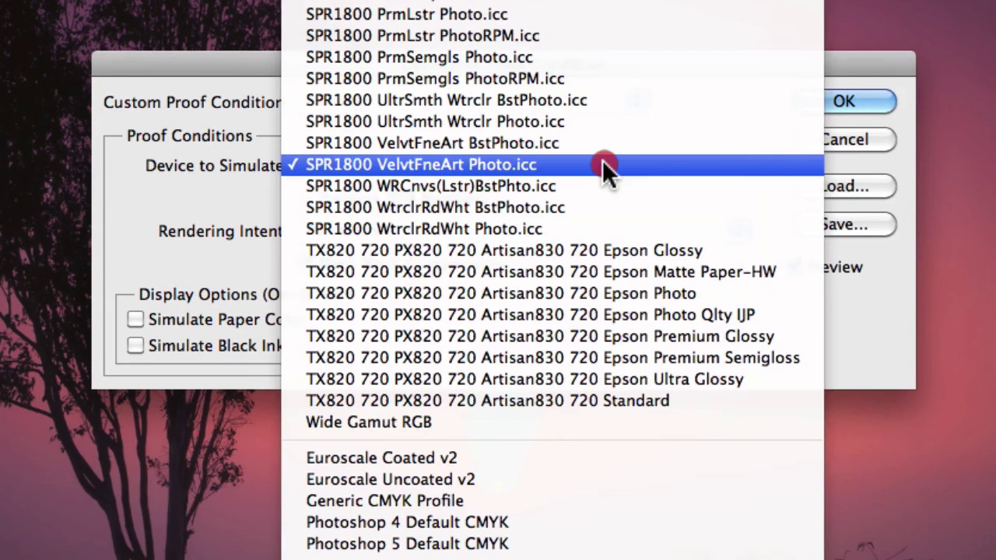
pyautogui.moveTo(603, 161); pyautogui.dragTo(598, 23)
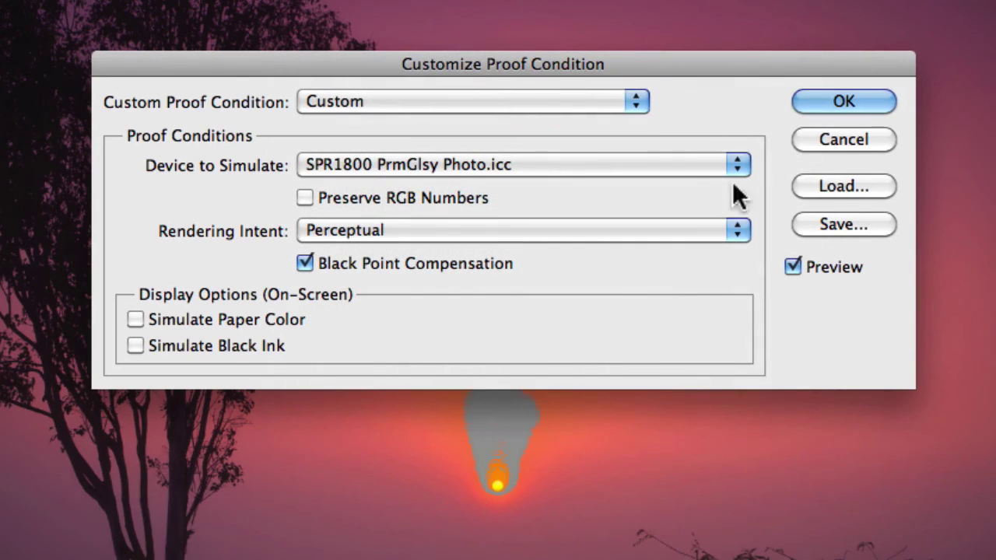